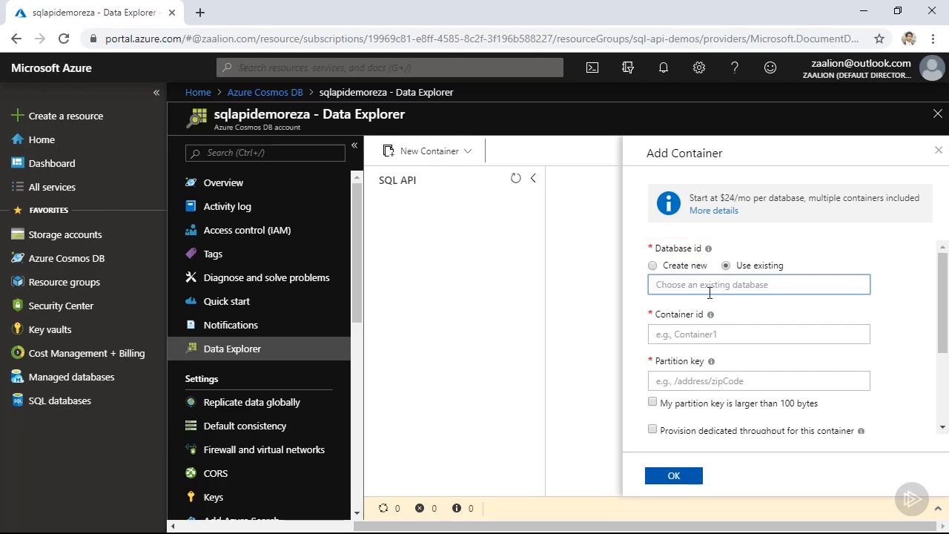
- Set the container to use a new database named destinationdb01, with database throughput provisioning turned off
{"action": "left_click", "coordinate": [653, 265]}
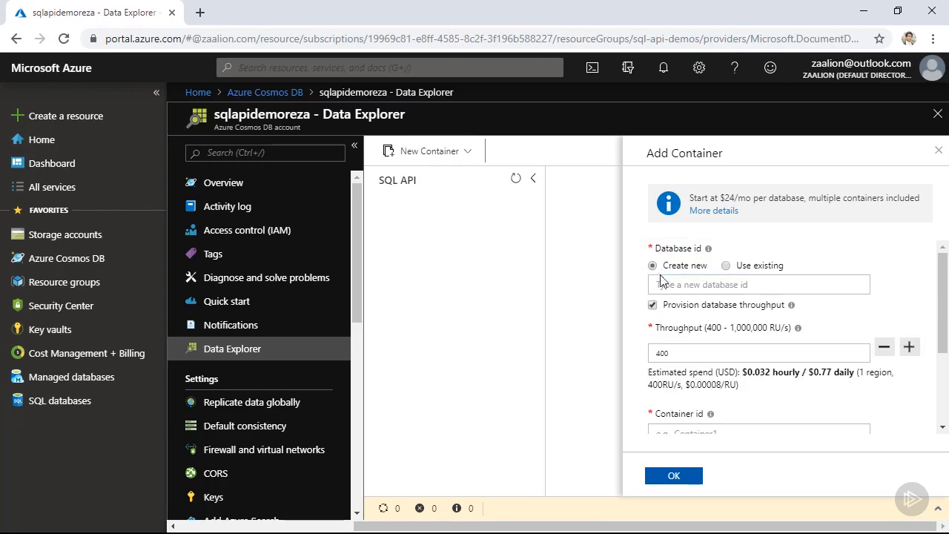
{"action": "left_click", "coordinate": [674, 287]}
{"action": "type", "text": "destinationdb01"}
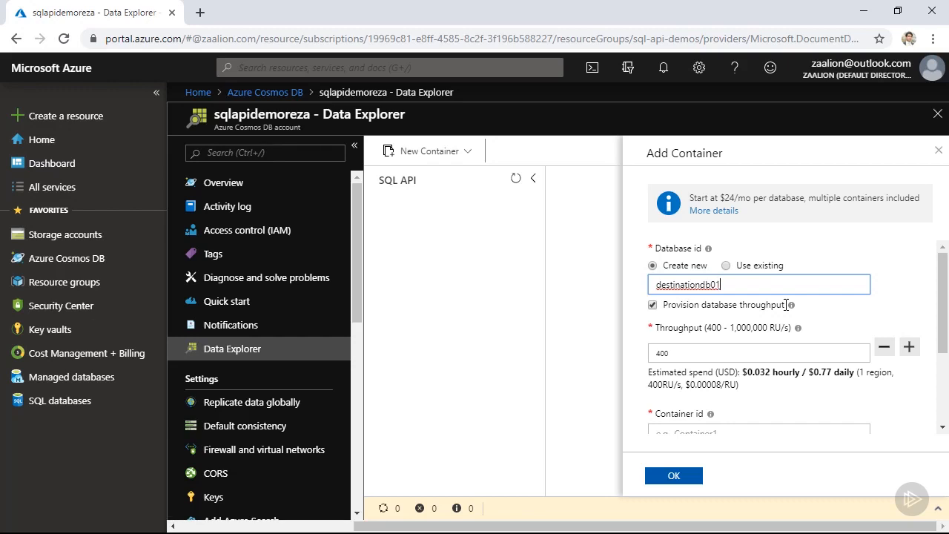
{"action": "left_click", "coordinate": [653, 305]}
- Set the container id to People and its partition key to /city
{"action": "scroll", "coordinate": [806, 333], "scroll_direction": "down", "scroll_amount": 1}
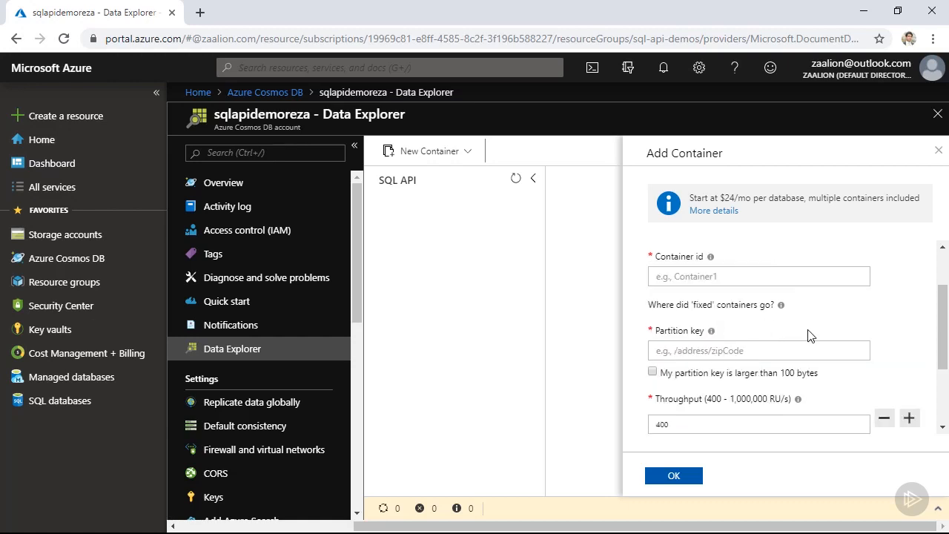
{"action": "left_click", "coordinate": [738, 276]}
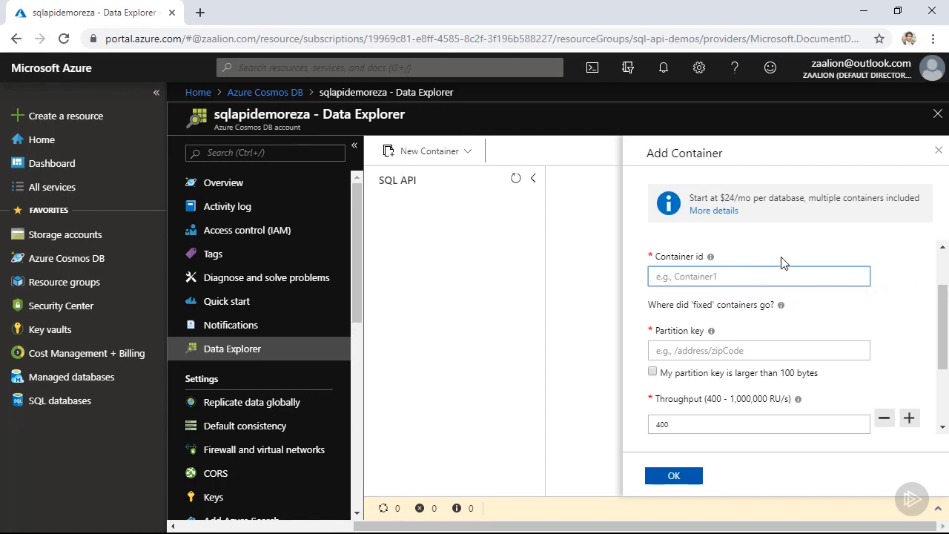
{"action": "type", "text": "People"}
{"action": "scroll", "coordinate": [774, 269], "scroll_direction": "down", "scroll_amount": 1}
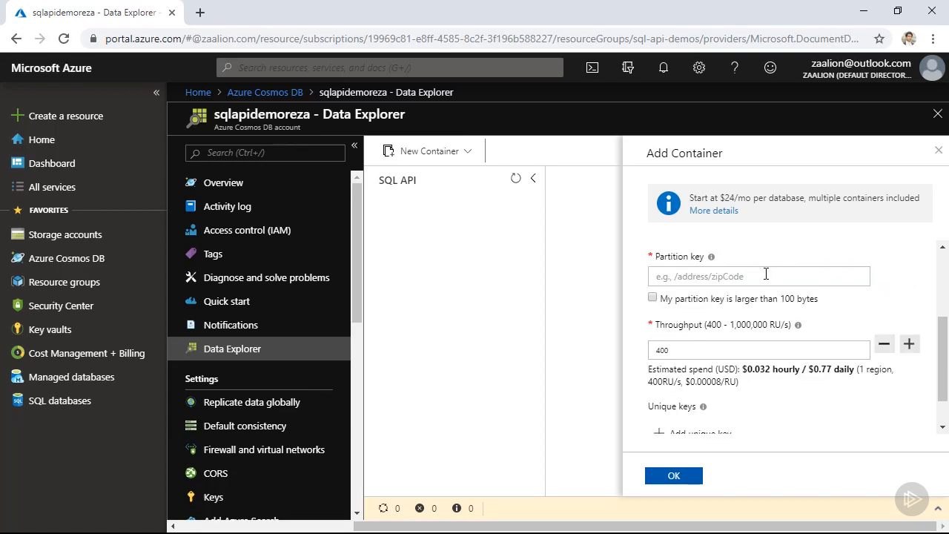
{"action": "left_click", "coordinate": [766, 275]}
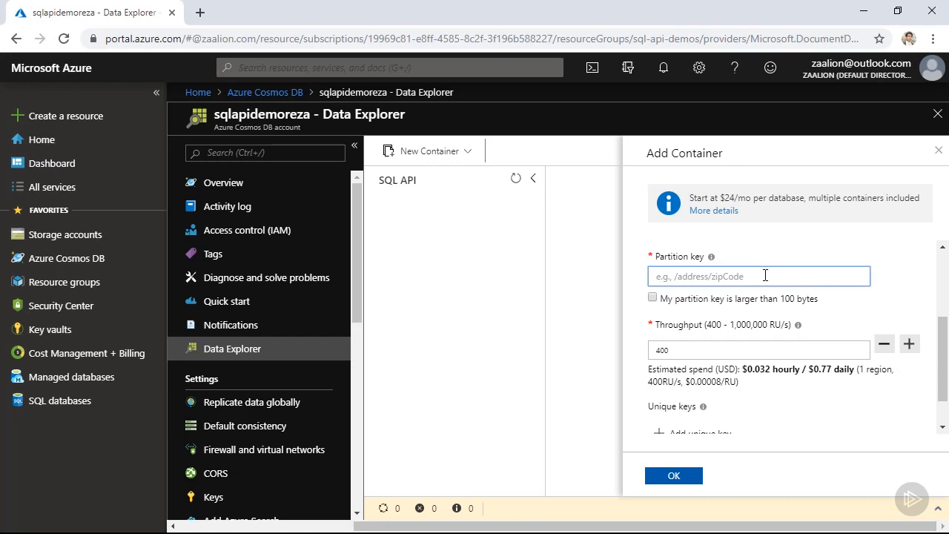
{"action": "type", "text": "/city"}
- Add the unique key /email to the People container and create the container
{"action": "scroll", "coordinate": [751, 307], "scroll_direction": "down", "scroll_amount": 1}
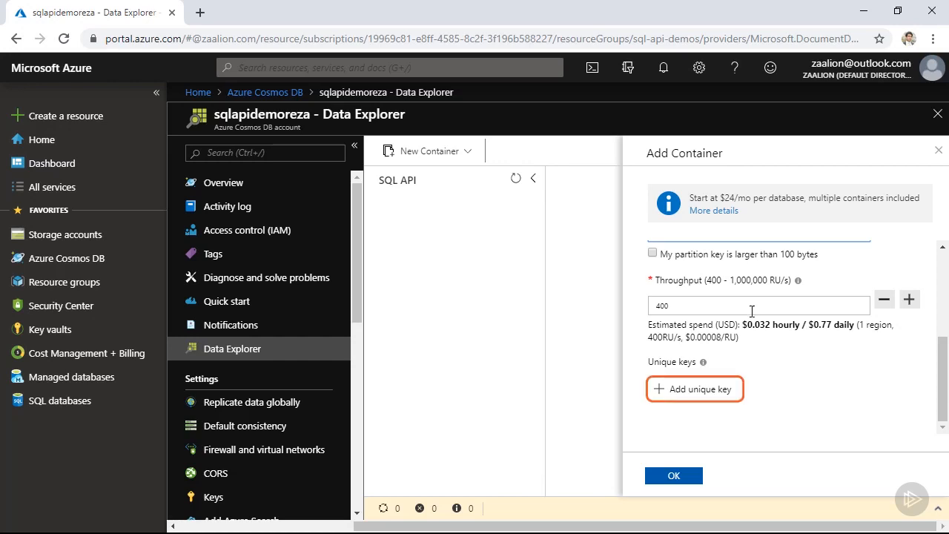
{"action": "left_click", "coordinate": [709, 393]}
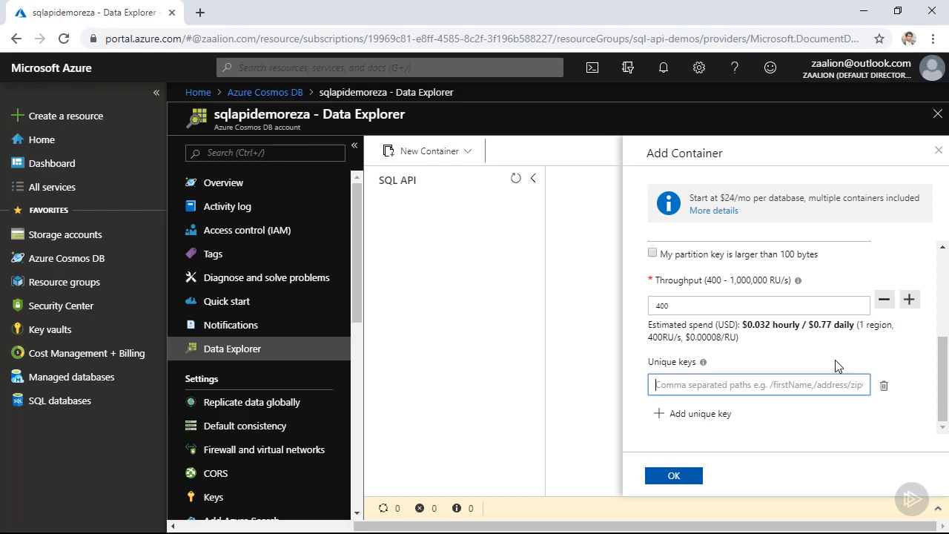
{"action": "type", "text": "/email"}
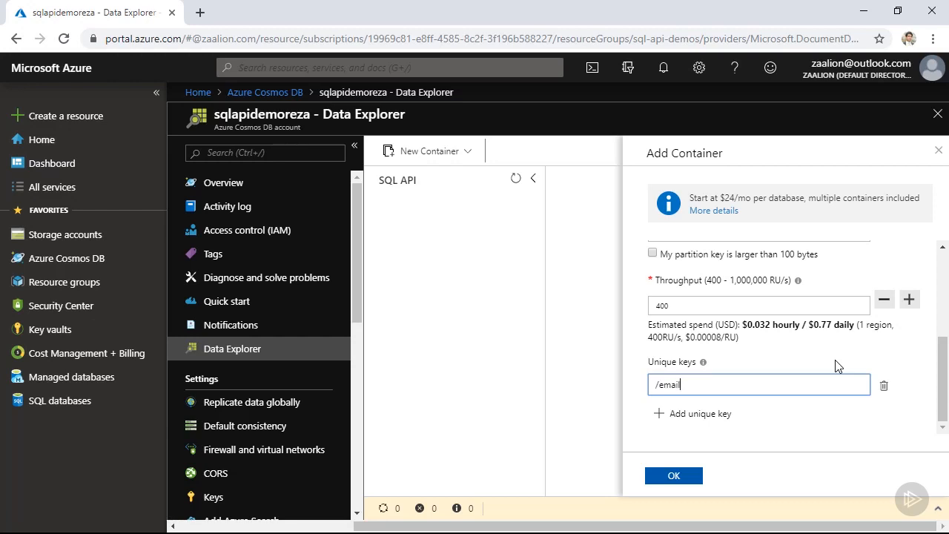
{"action": "left_click", "coordinate": [686, 475]}
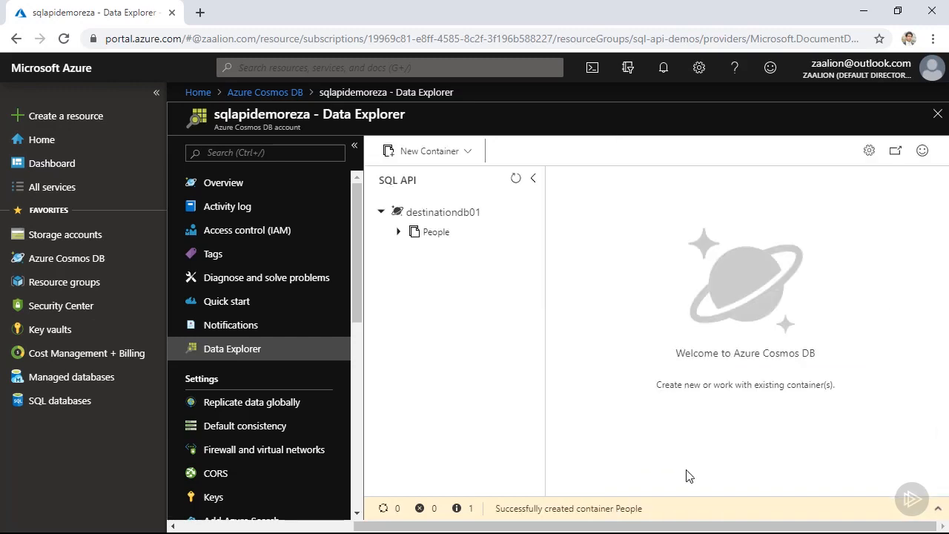
- Open the items of the People container, and select and copy the JSON record with id 1000 in Notepad
{"action": "left_click", "coordinate": [399, 232]}
{"action": "left_click", "coordinate": [434, 253]}
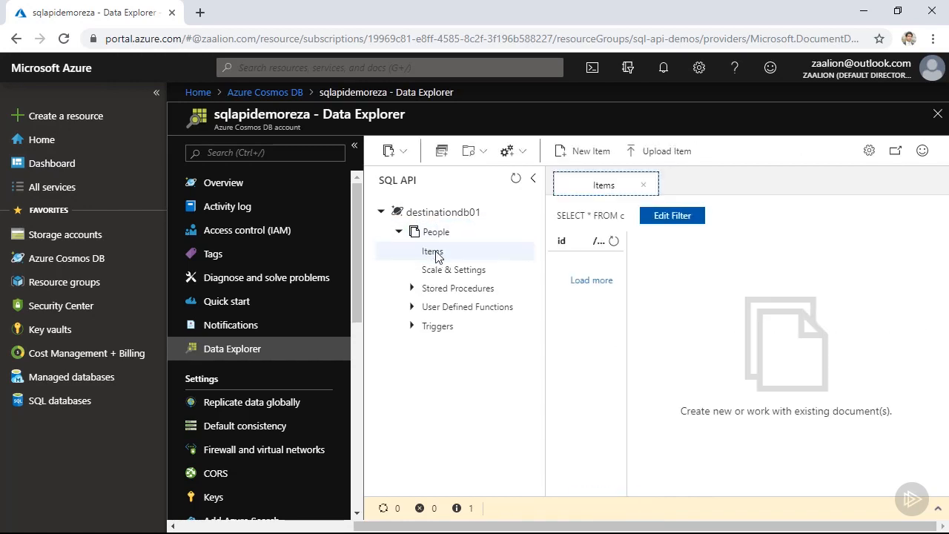
{"action": "key", "text": "alt+Tab"}
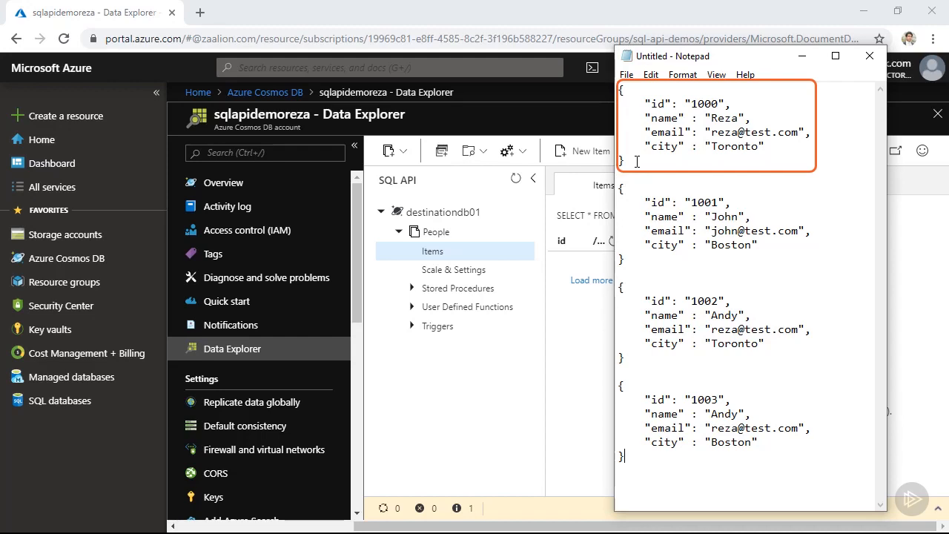
{"action": "left_click_drag", "start_coordinate": [637, 162], "coordinate": [618, 90]}
{"action": "key", "text": "ctrl+c"}
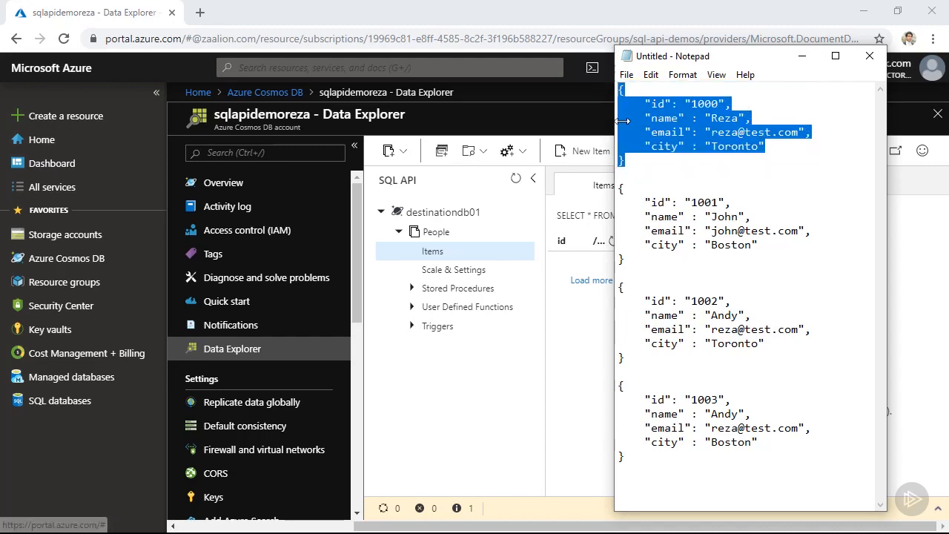
- Save the copied id 1000 record as a new item in the People container and widen the item list
{"action": "left_click", "coordinate": [594, 295]}
{"action": "left_click", "coordinate": [584, 153]}
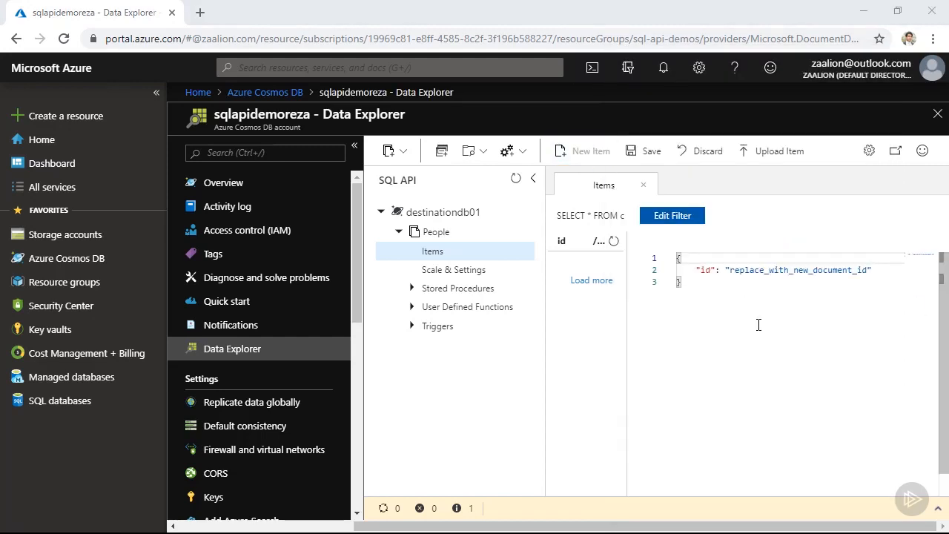
{"action": "left_click_drag", "start_coordinate": [716, 288], "coordinate": [674, 259]}
{"action": "key", "text": "ctrl+v"}
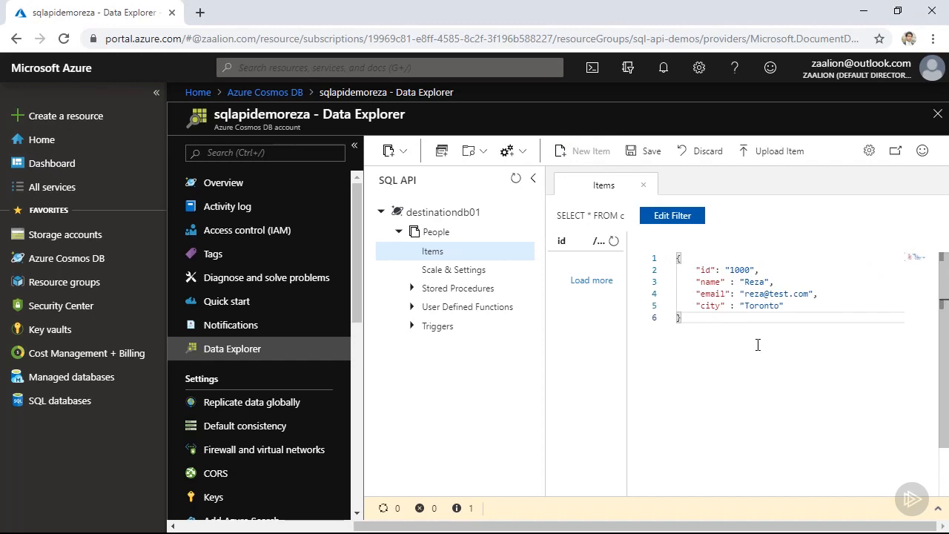
{"action": "left_click", "coordinate": [651, 152]}
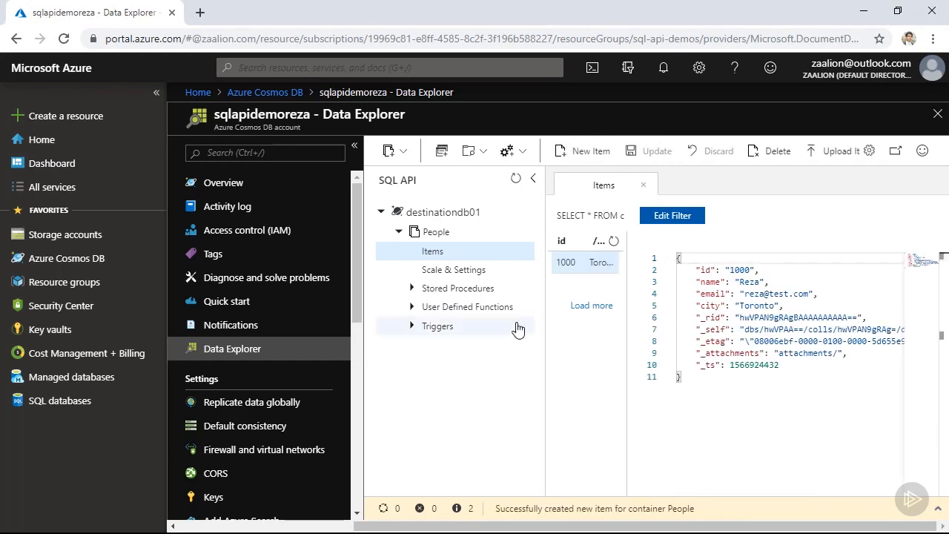
{"action": "left_click_drag", "start_coordinate": [624, 266], "coordinate": [642, 267]}
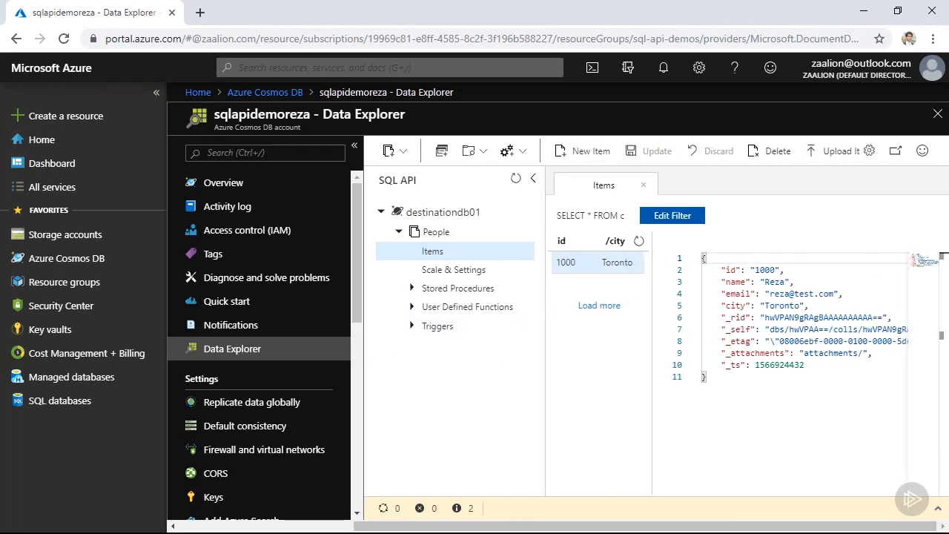
- Add the id 1001 record with city Boston from Notepad as a new item, and view items 1000 and 1001
{"action": "key", "text": "alt+Tab"}
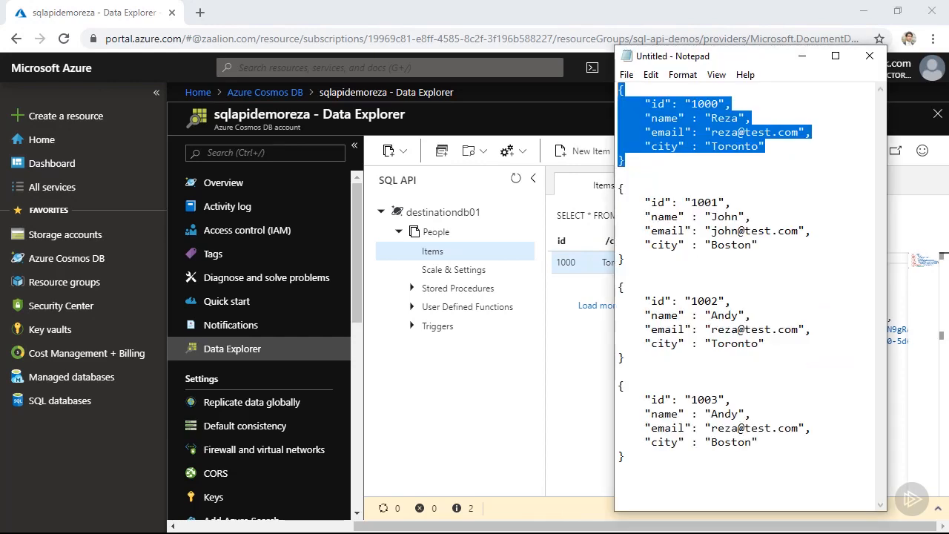
{"action": "left_click", "coordinate": [813, 271]}
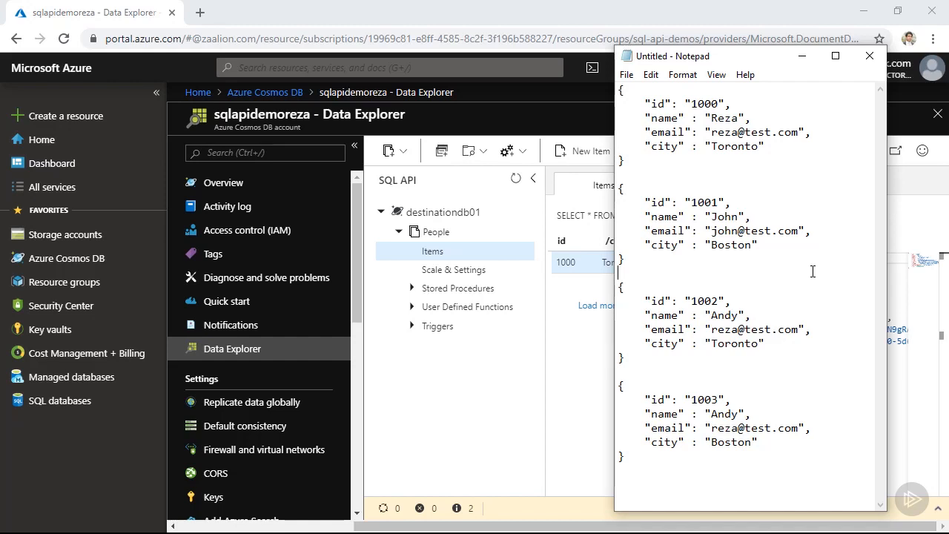
{"action": "left_click", "coordinate": [591, 155]}
{"action": "left_click", "coordinate": [591, 155]}
{"action": "key", "text": "ctrl+a"}
{"action": "key", "text": "ctrl+v"}
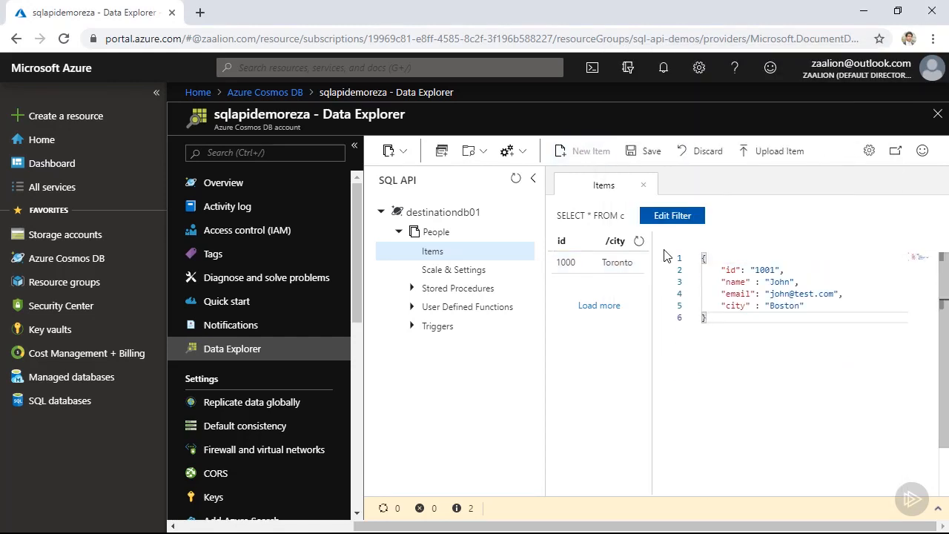
{"action": "left_click", "coordinate": [651, 152]}
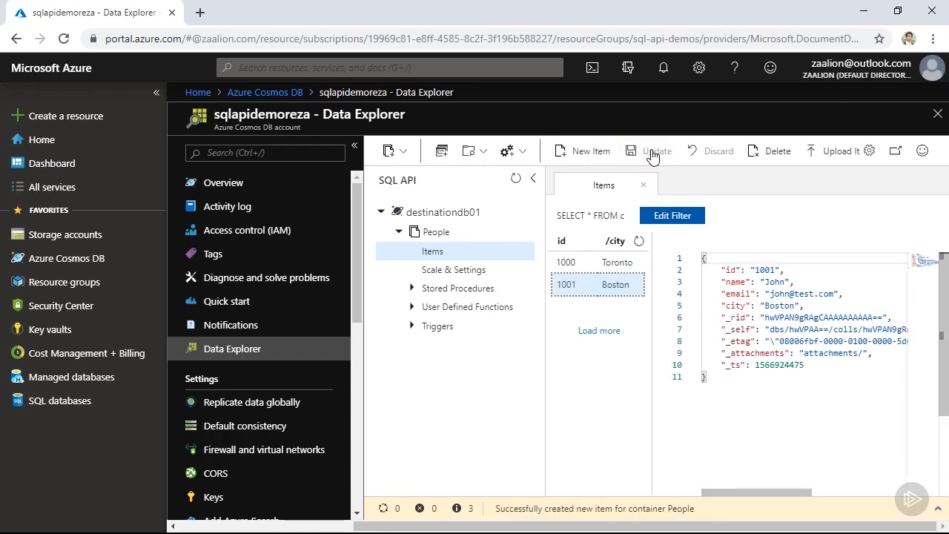
{"action": "left_click", "coordinate": [605, 265]}
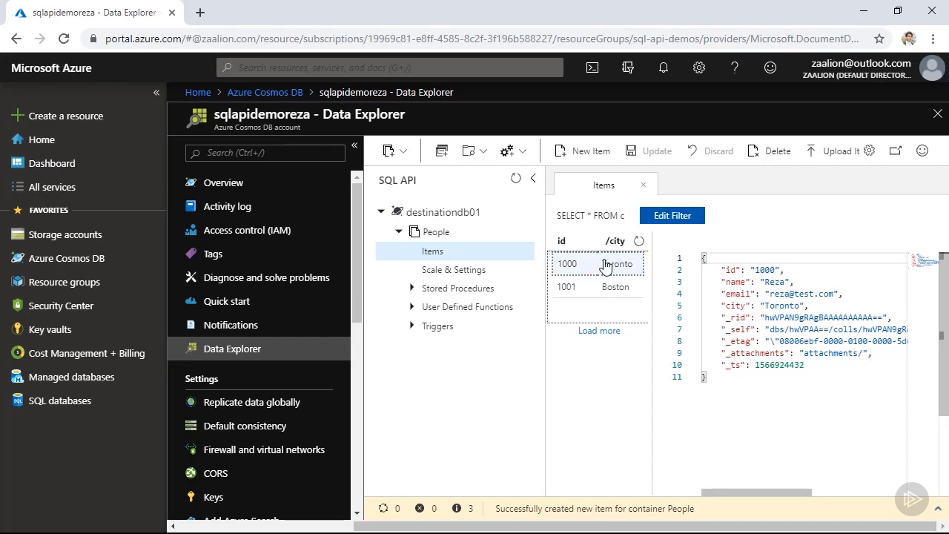
{"action": "left_click", "coordinate": [613, 287]}
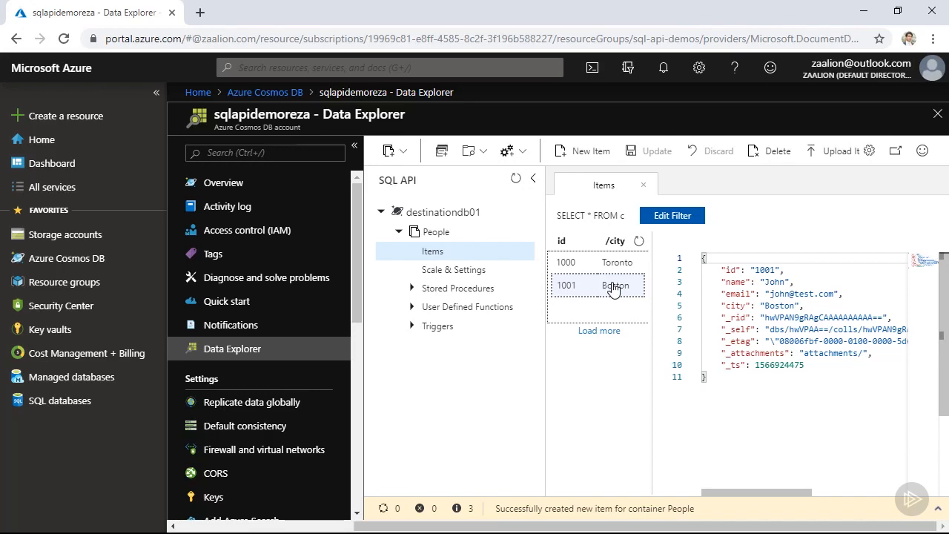
- Try to save the id 1002 record with city Toronto, which reuses item 1000's email, as a new item from Notepad
{"action": "key", "text": "alt+Tab"}
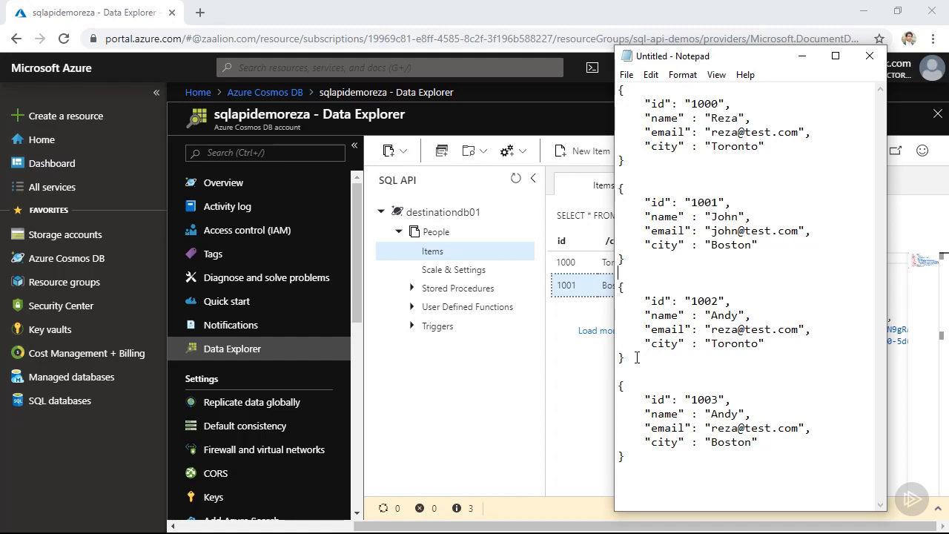
{"action": "left_click_drag", "start_coordinate": [636, 358], "coordinate": [805, 314]}
{"action": "key", "text": "ctrl+c"}
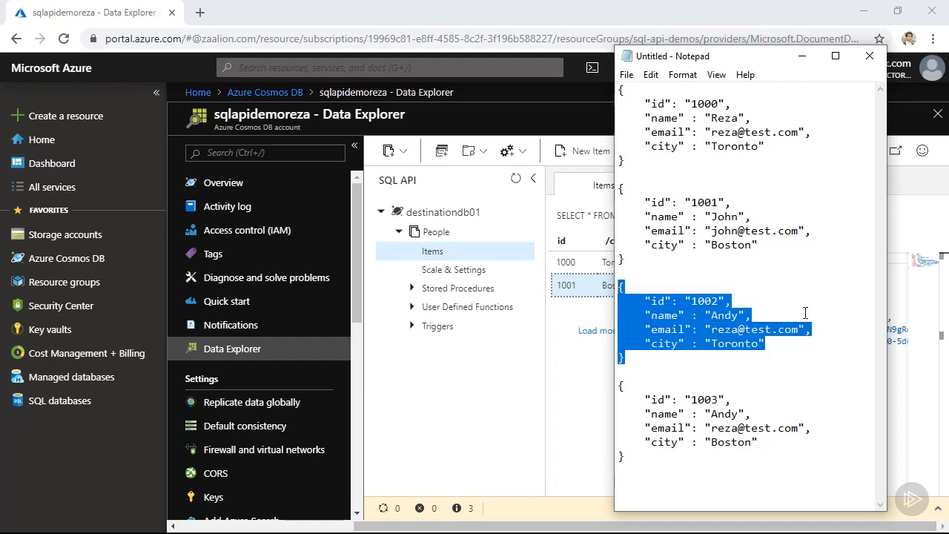
{"action": "left_click", "coordinate": [812, 306]}
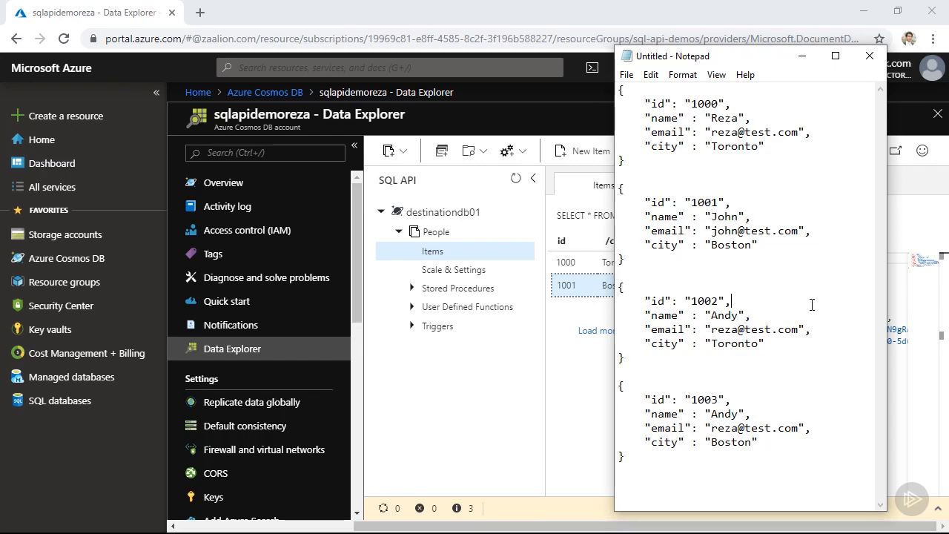
{"action": "left_click", "coordinate": [591, 150]}
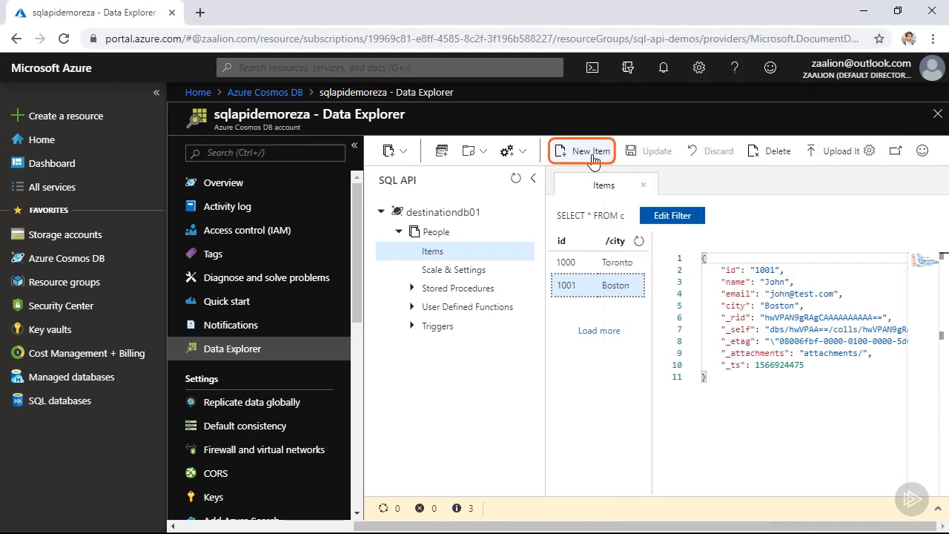
{"action": "key", "text": "ctrl+a"}
{"action": "key", "text": "ctrl+v"}
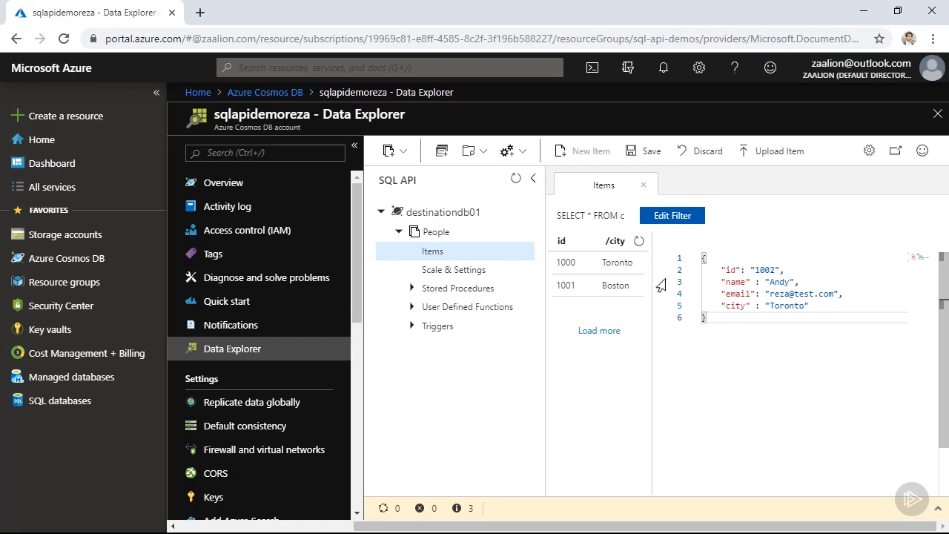
{"action": "left_click", "coordinate": [651, 154]}
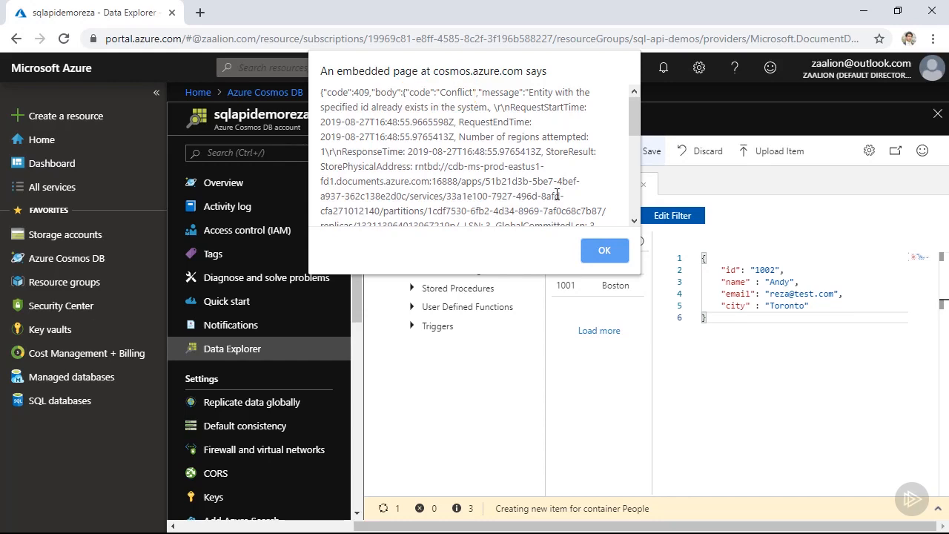
{"action": "left_click", "coordinate": [604, 250]}
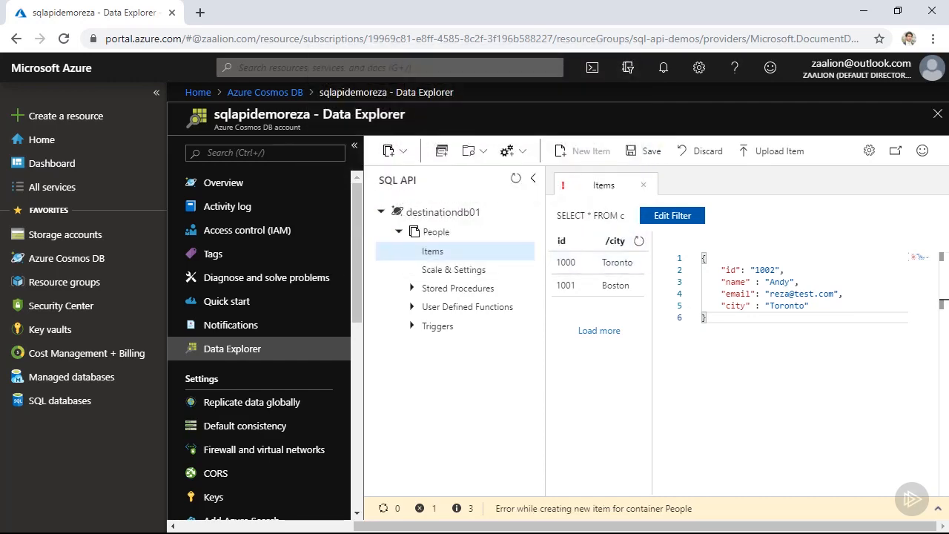
- Add the id 1003 record with city Boston from Notepad as a new item, and view item 1000 for comparison
{"action": "key", "text": "alt+Tab"}
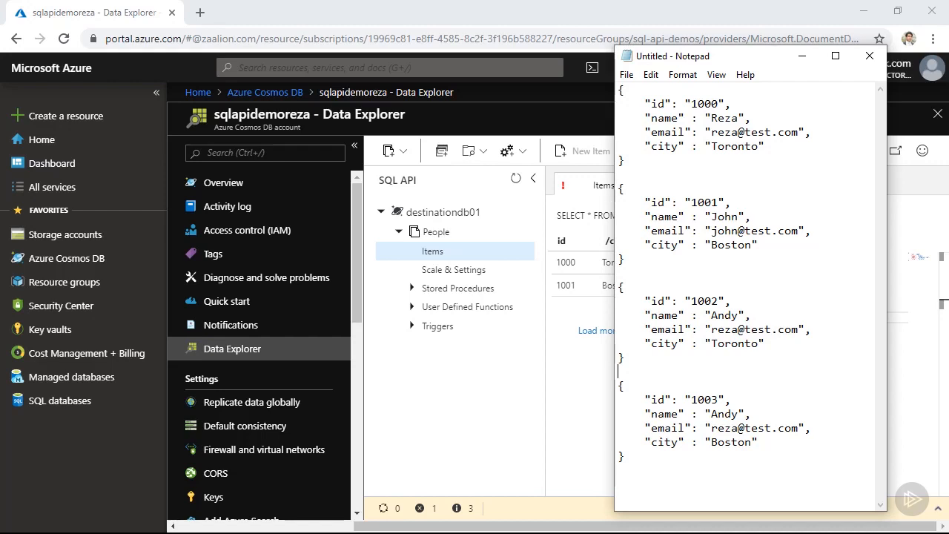
{"action": "left_click_drag", "start_coordinate": [629, 458], "coordinate": [615, 386]}
{"action": "key", "text": "ctrl+c"}
{"action": "left_click", "coordinate": [597, 154]}
{"action": "left_click", "coordinate": [598, 157]}
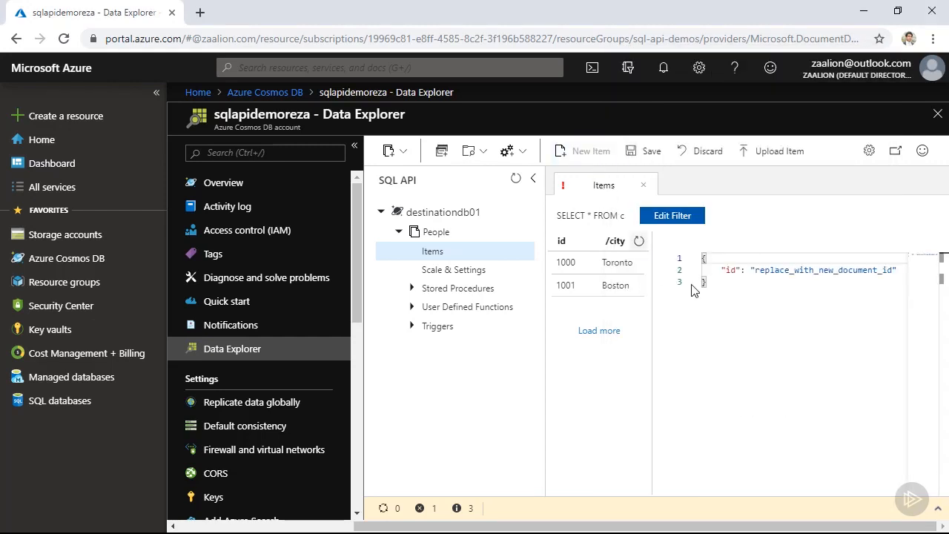
{"action": "key", "text": "ctrl+a"}
{"action": "key", "text": "ctrl+v"}
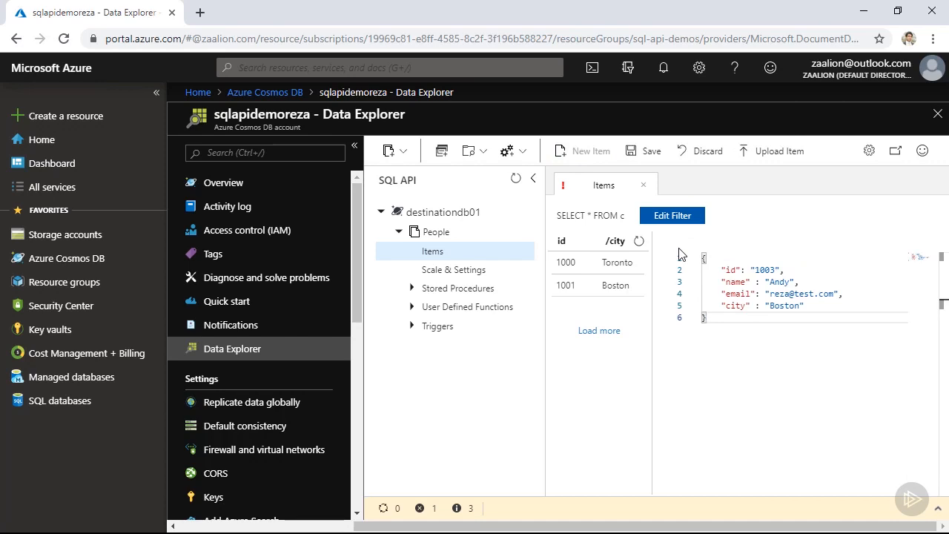
{"action": "left_click", "coordinate": [656, 156]}
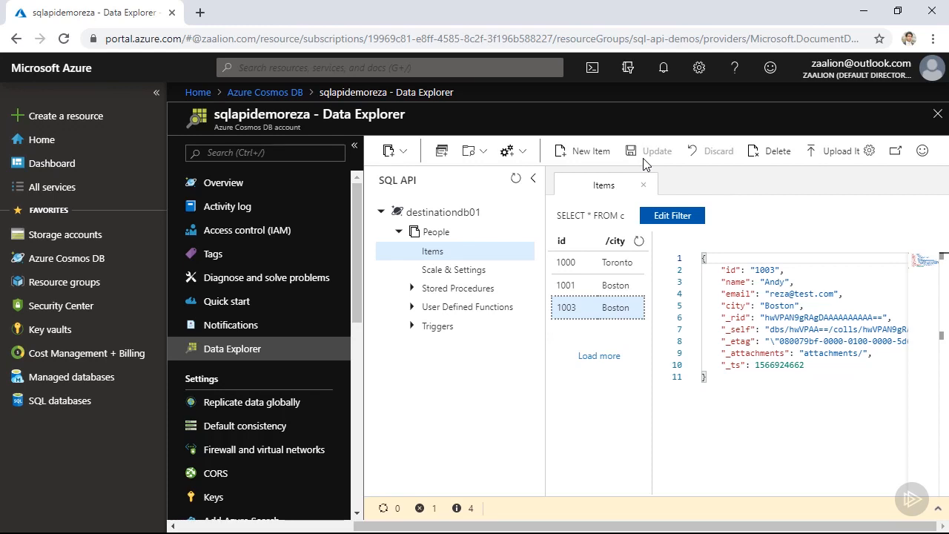
{"action": "left_click", "coordinate": [622, 264]}
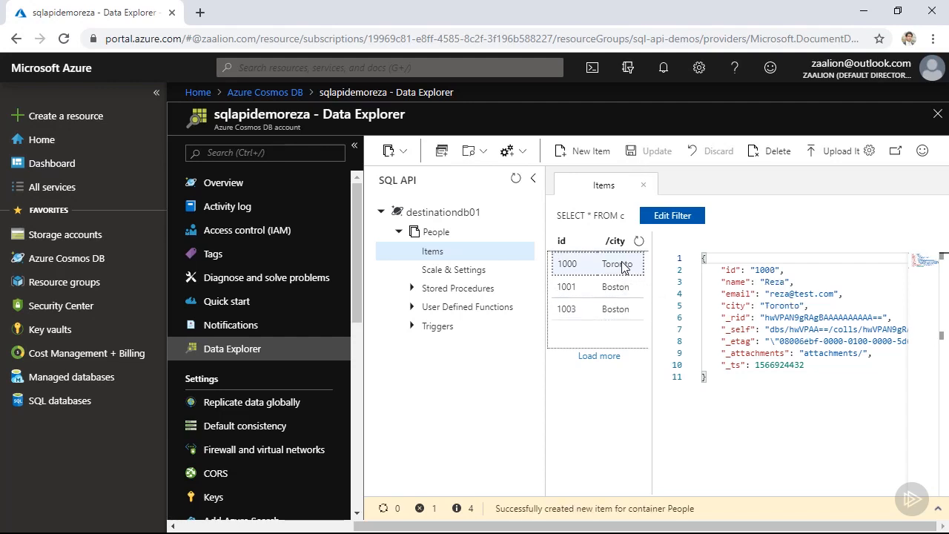